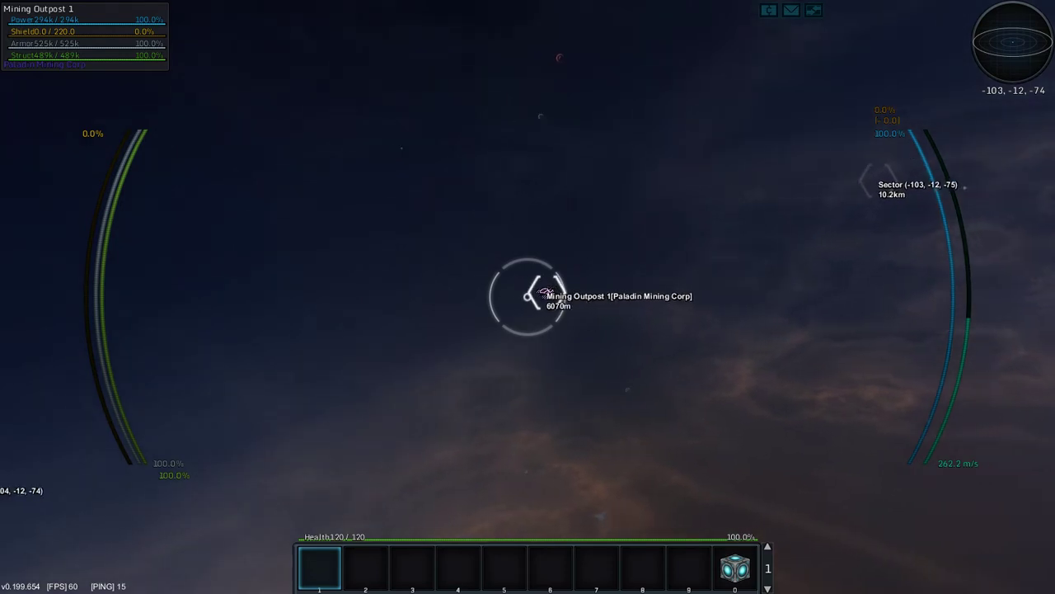
Check the list of players online, then close it
{"action": "key", "text": "Tab"}
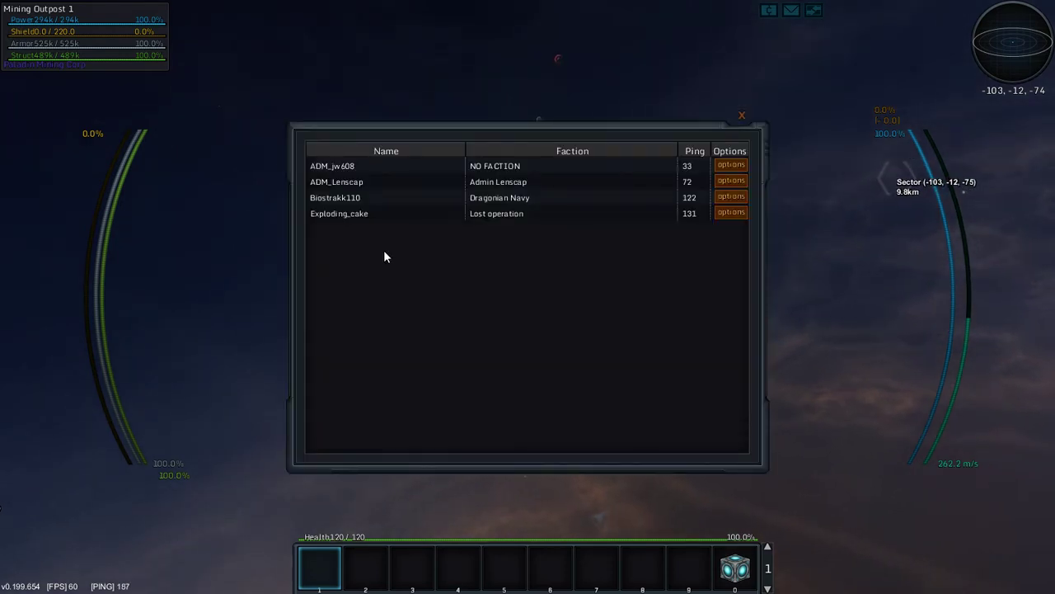
{"action": "key", "text": "Tab"}
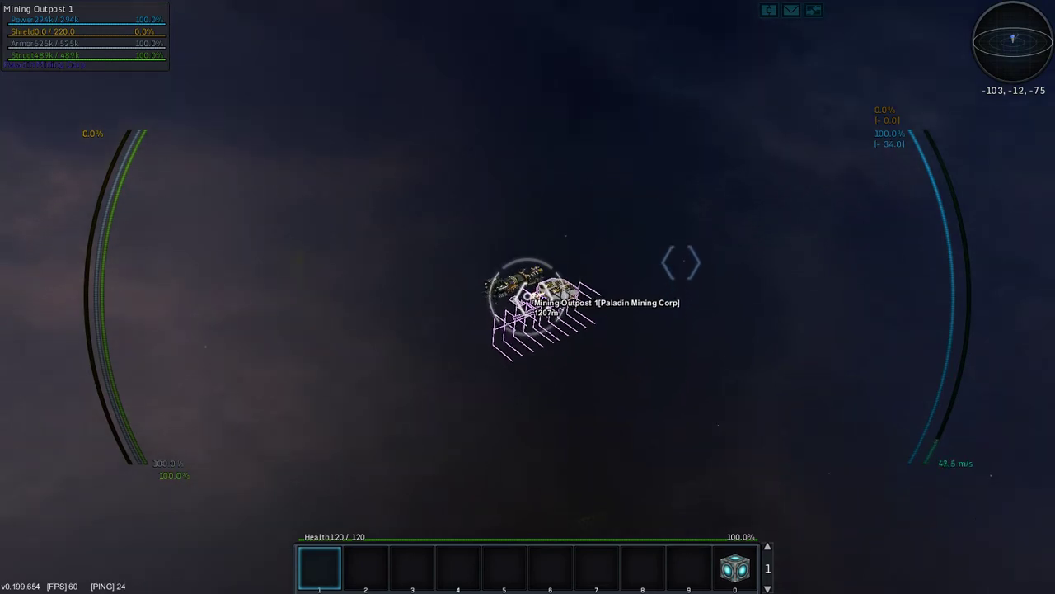
Accelerate toward the Paladin Mining Corp outpost
{"action": "key", "text": "w"}
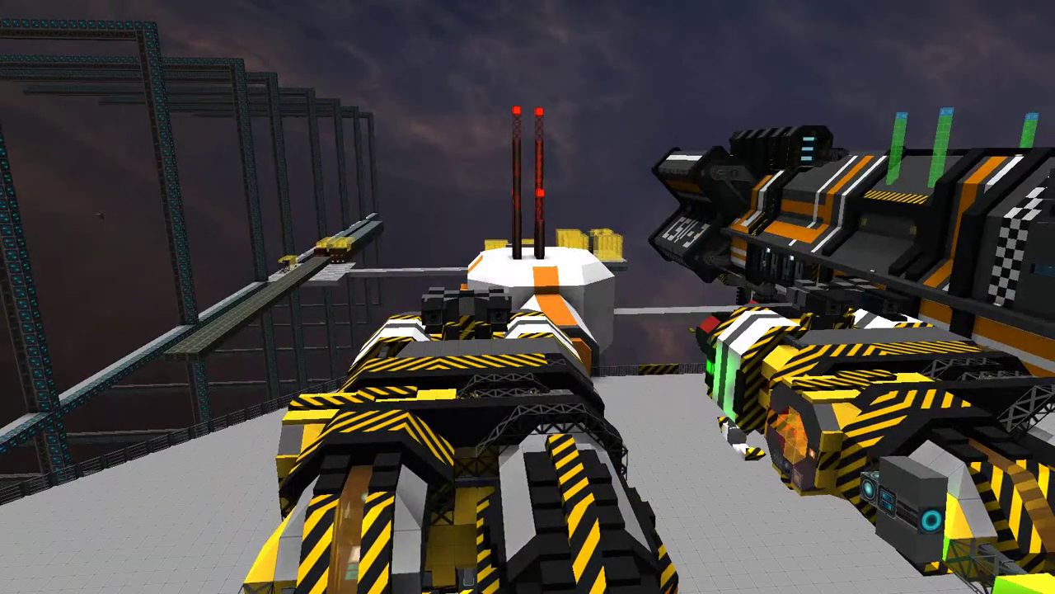
Restore the HUD, check the online player list, then hide the HUD again
{"action": "key", "text": "F1"}
{"action": "key", "text": "Tab"}
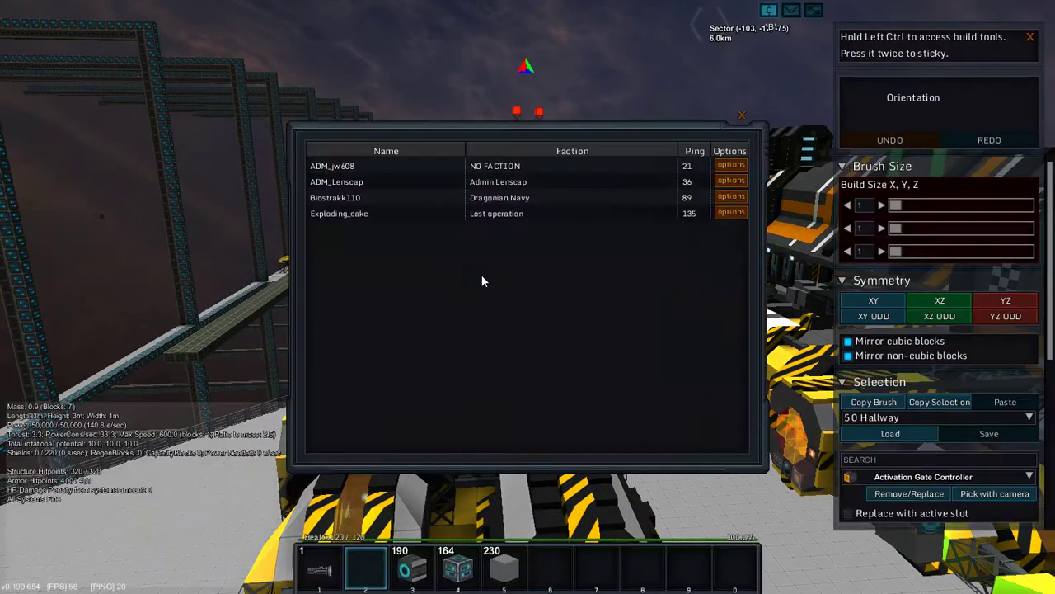
{"action": "key", "text": "Tab"}
{"action": "key", "text": "Tab"}
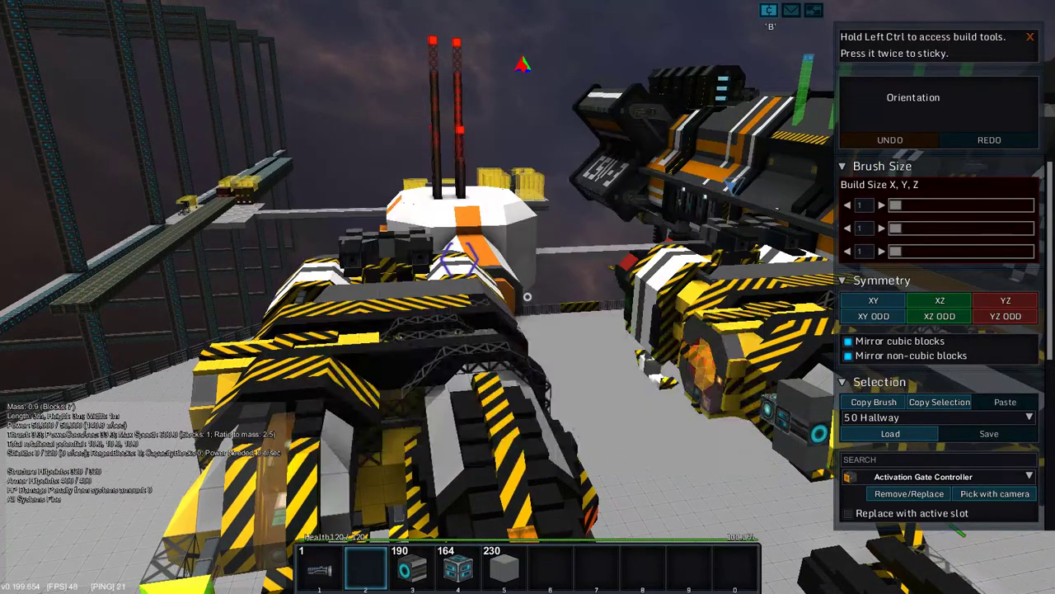
{"action": "key", "text": "F1"}
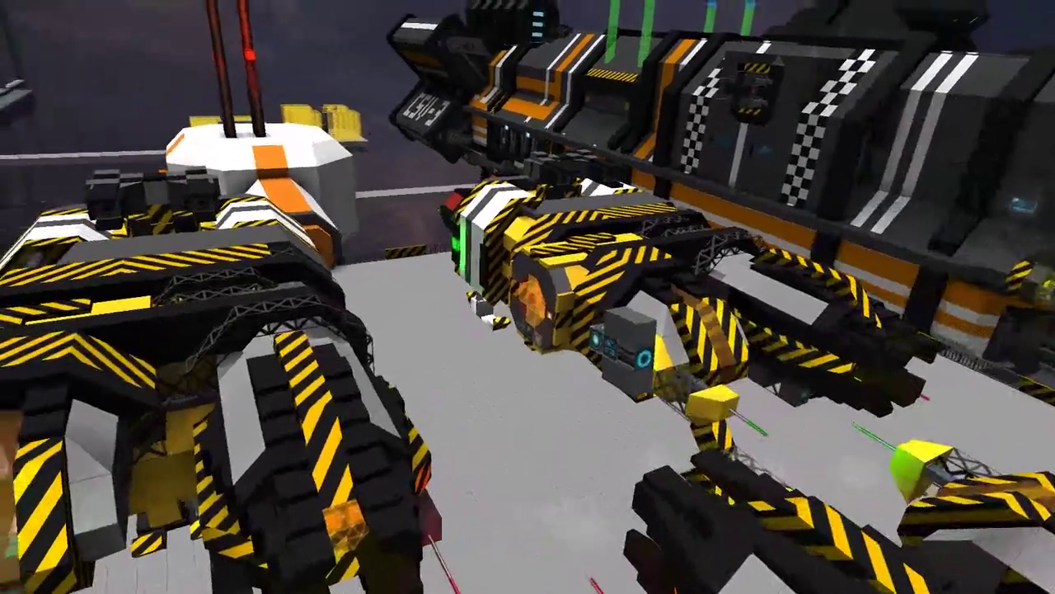
Fly along the large orange-striped ship's checkered side toward its stern, past the white turret
{"action": "key", "text": "s"}
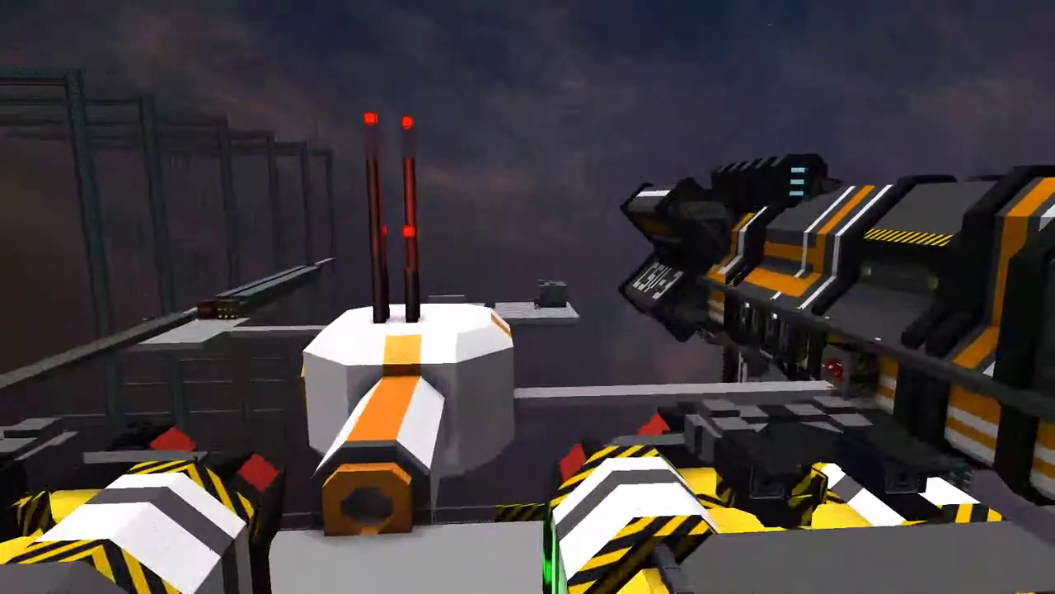
{"action": "key", "text": "w"}
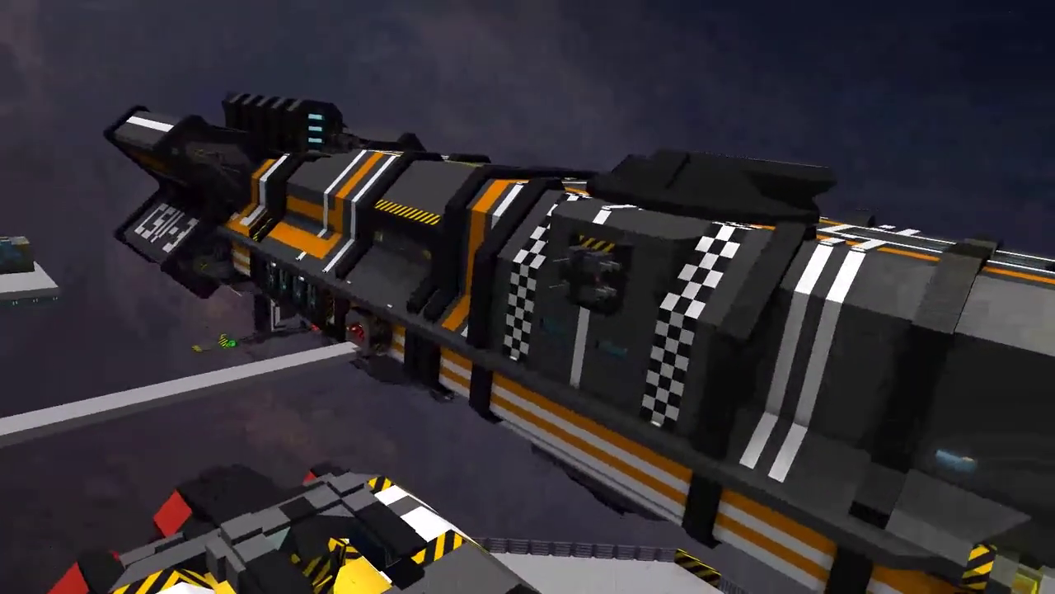
{"action": "key", "text": "w"}
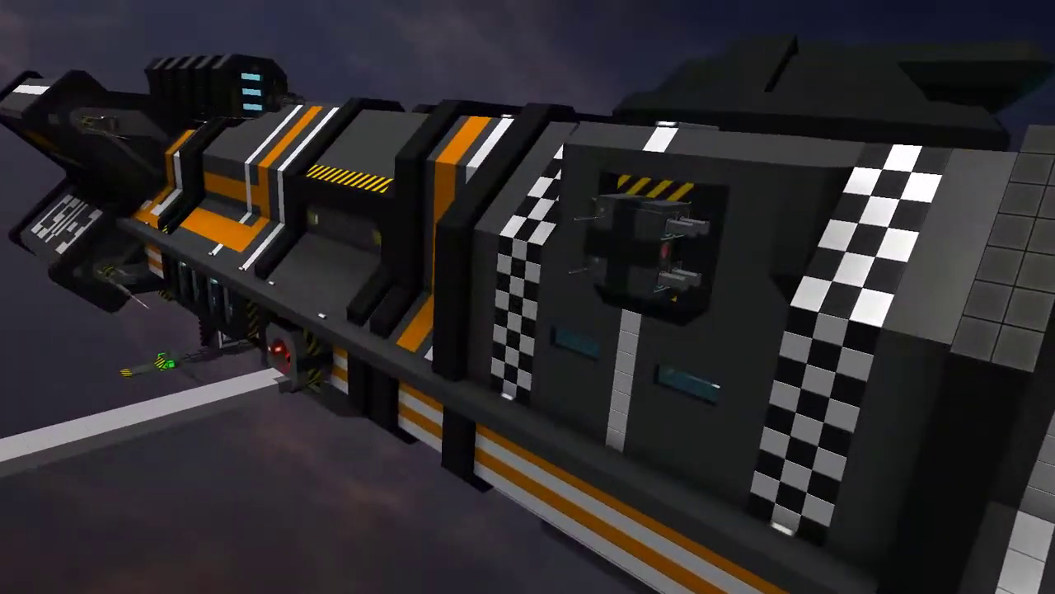
{"action": "key", "text": "w"}
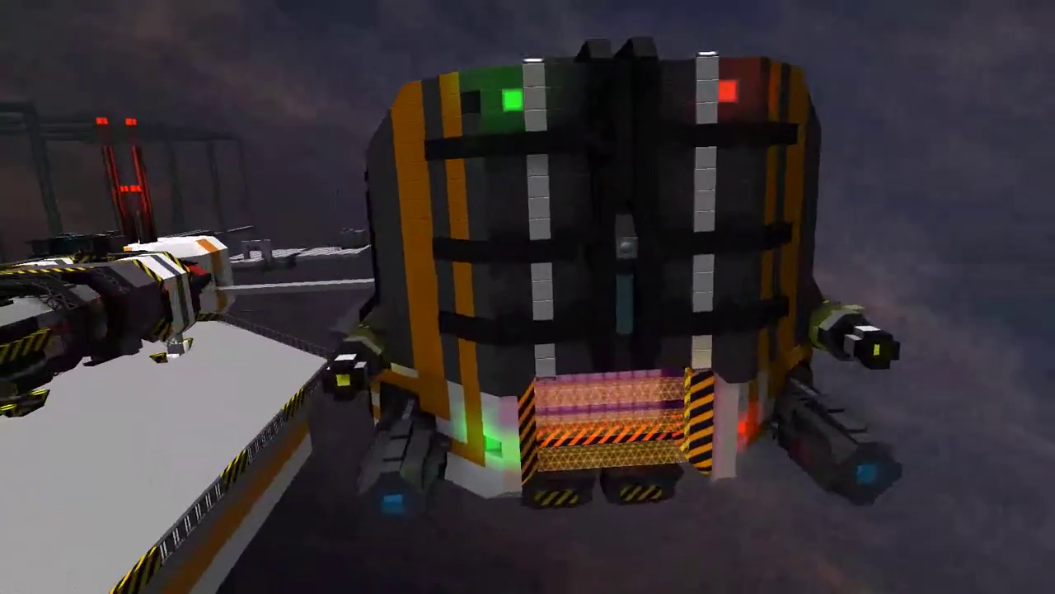
{"action": "key", "text": "w"}
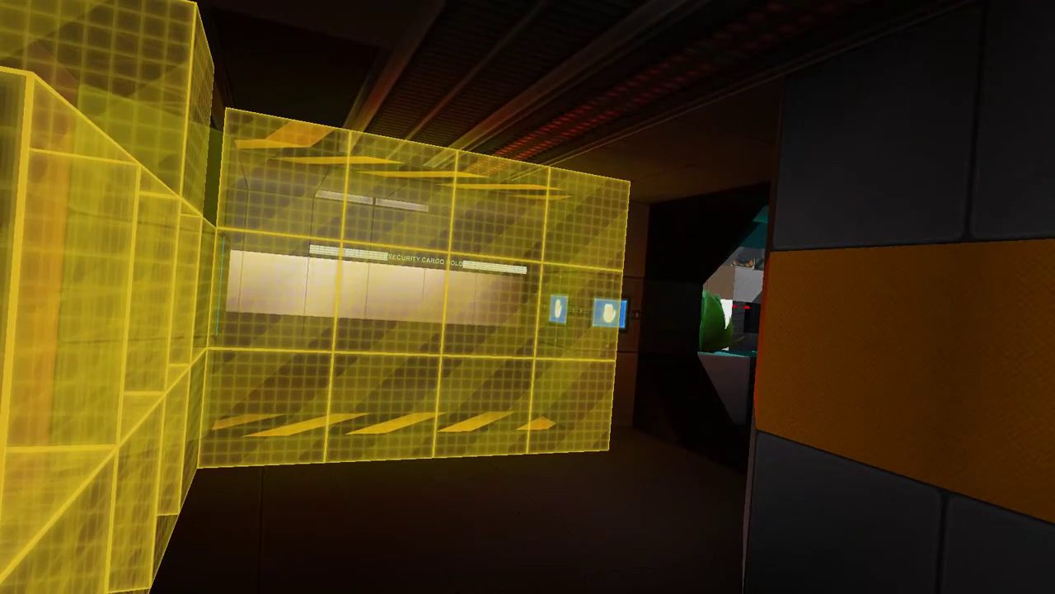
Bring up the build-mode HUD and move down the corridor toward the yellow blocks
{"action": "key", "text": "Tab"}
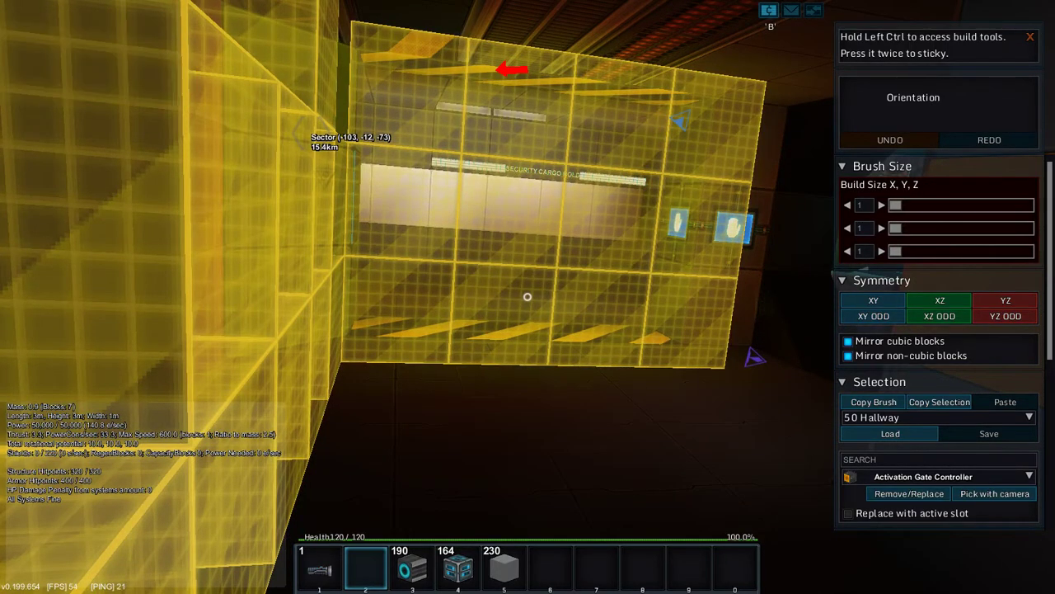
{"action": "key", "text": "w"}
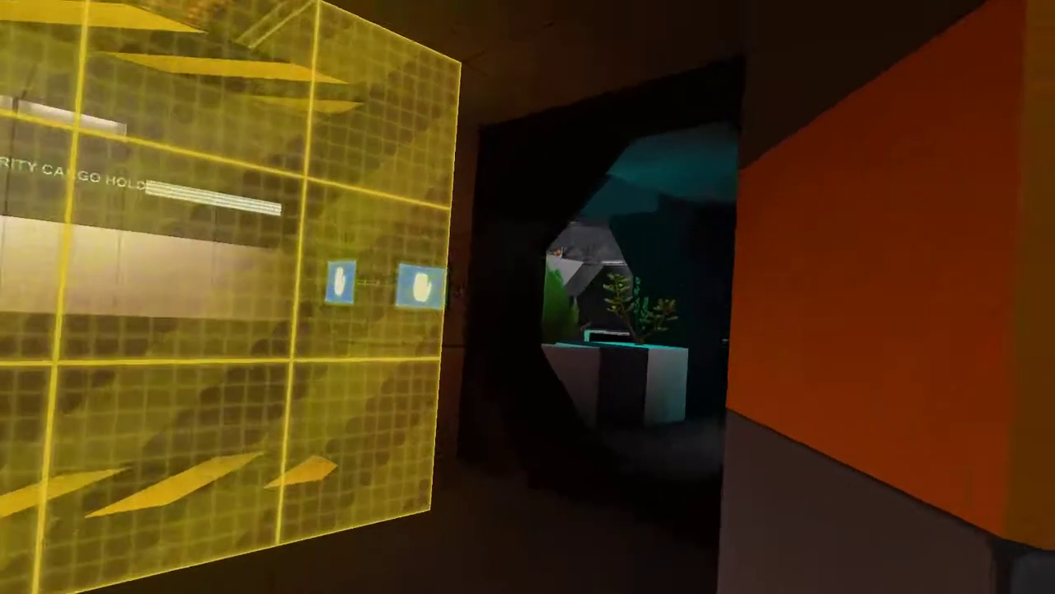
{"action": "key", "text": "w"}
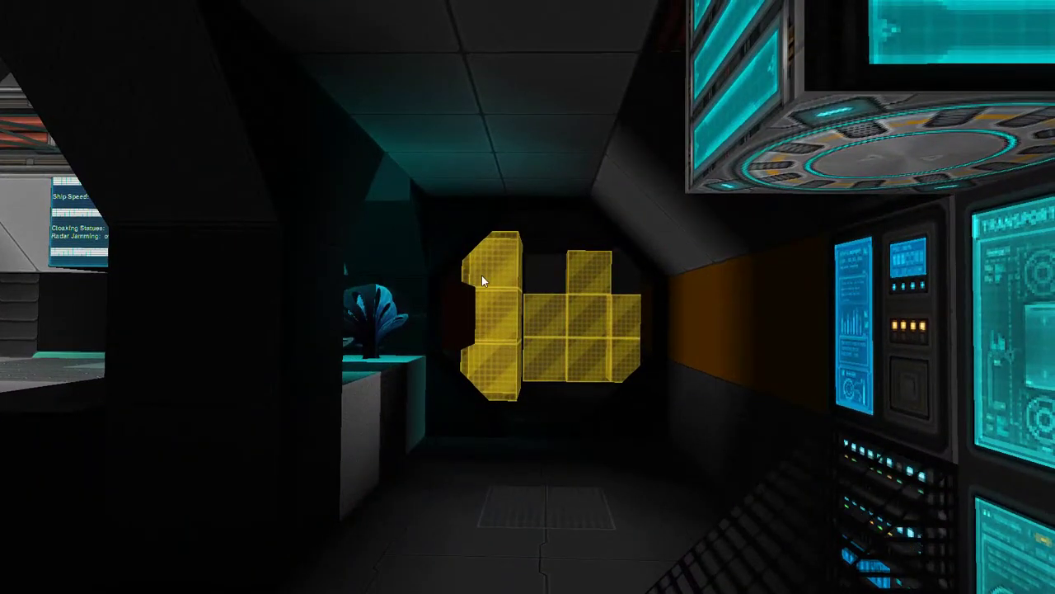
{"action": "key", "text": "r"}
{"action": "key", "text": "a"}
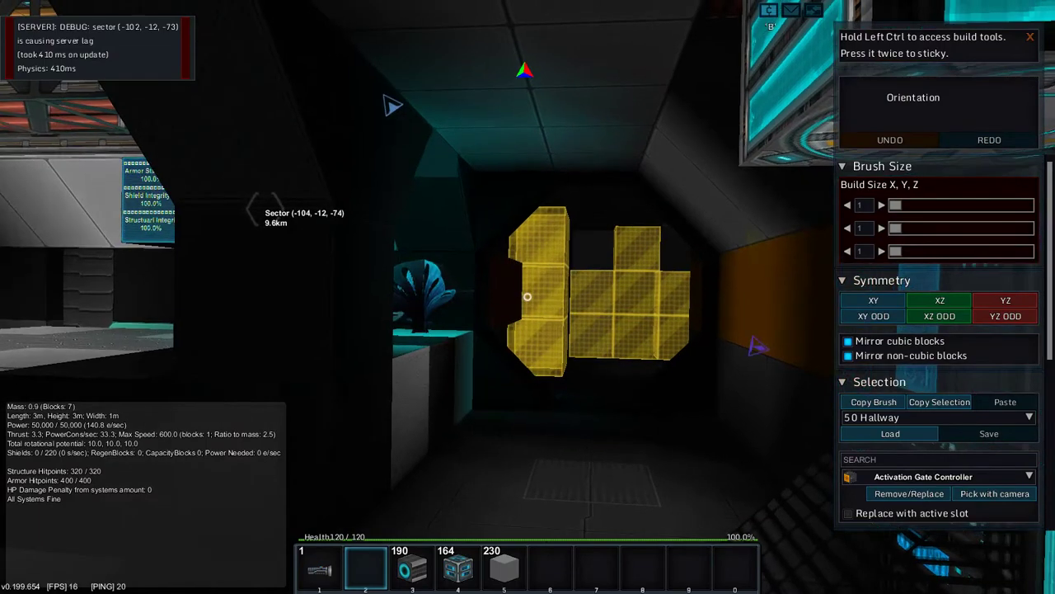
Toggle Flight Mode and back, then fly past the yellow block structure
{"action": "key", "text": "space"}
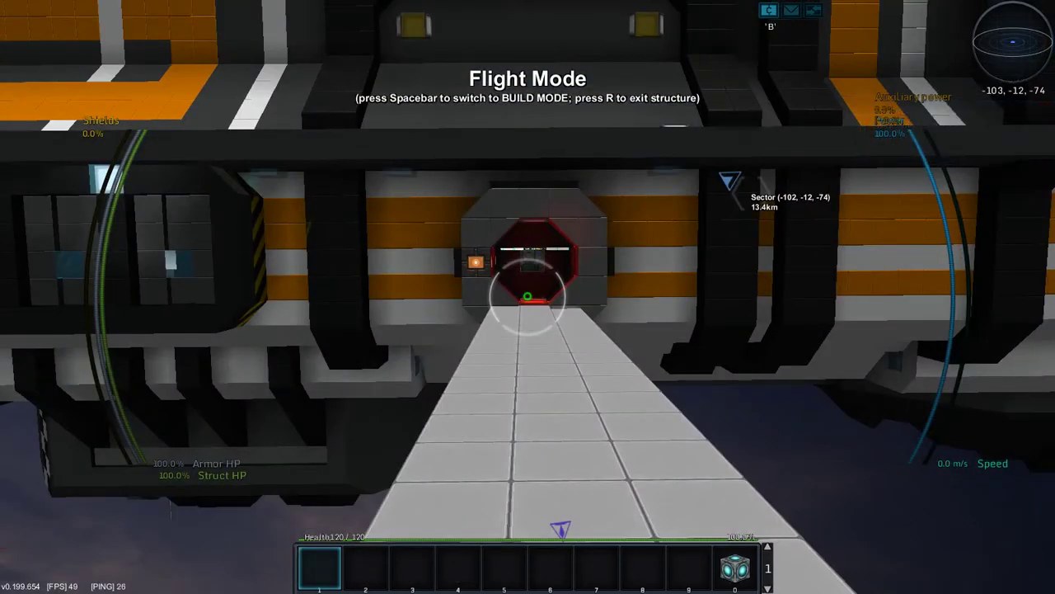
{"action": "key", "text": "space"}
{"action": "key", "text": "w"}
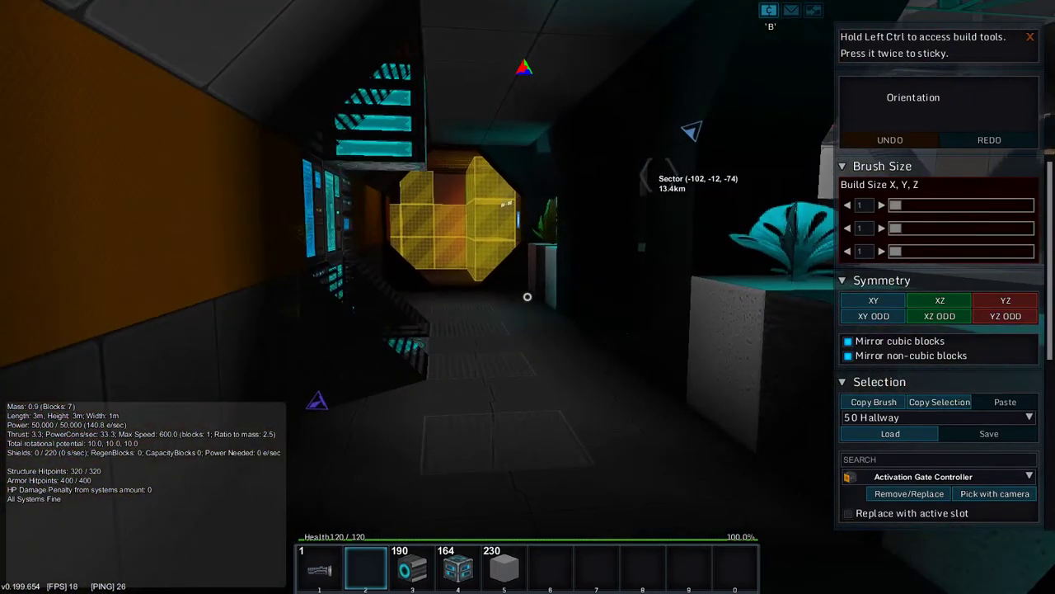
{"action": "key", "text": "w"}
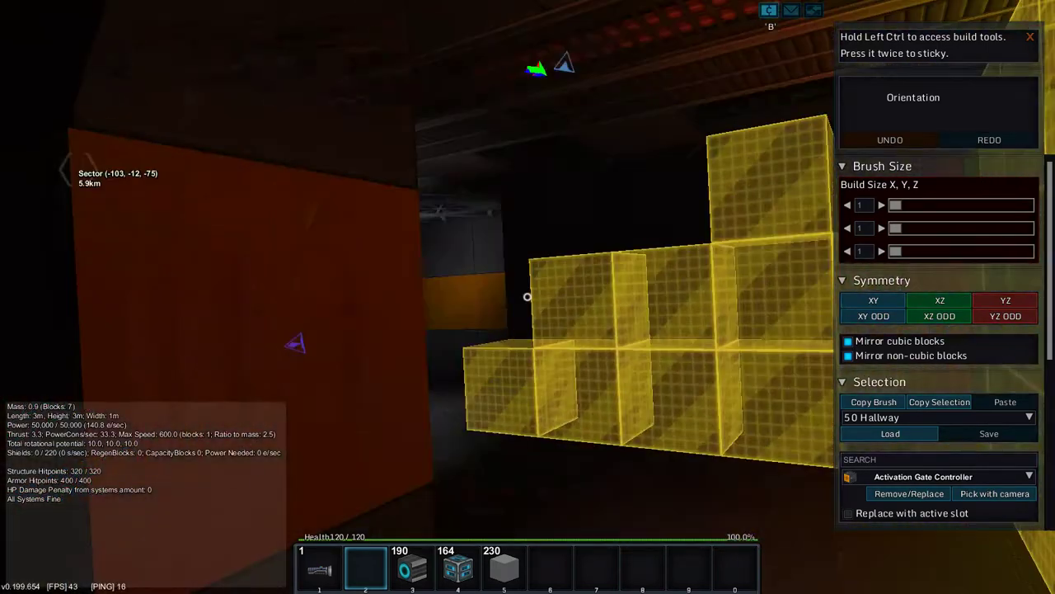